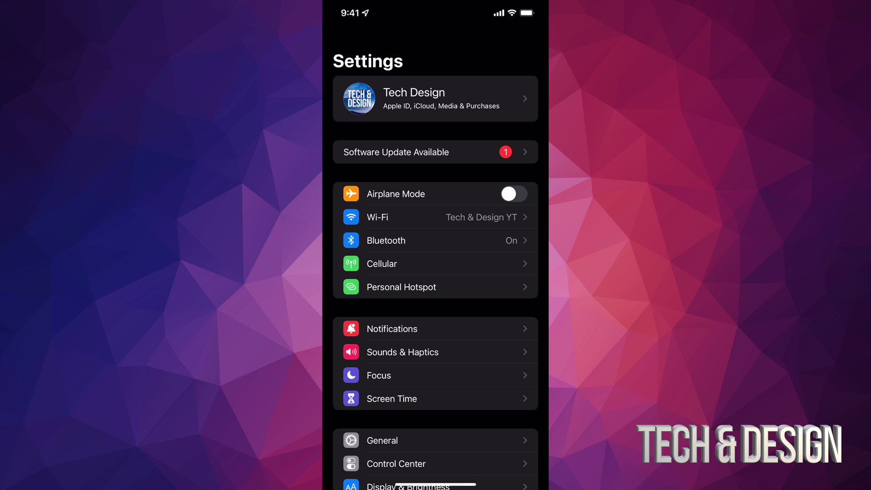
Step: Check General > Software Update, see iOS 15.1 offered, and return to the main Settings list
scroll(436, 272, down, 5)
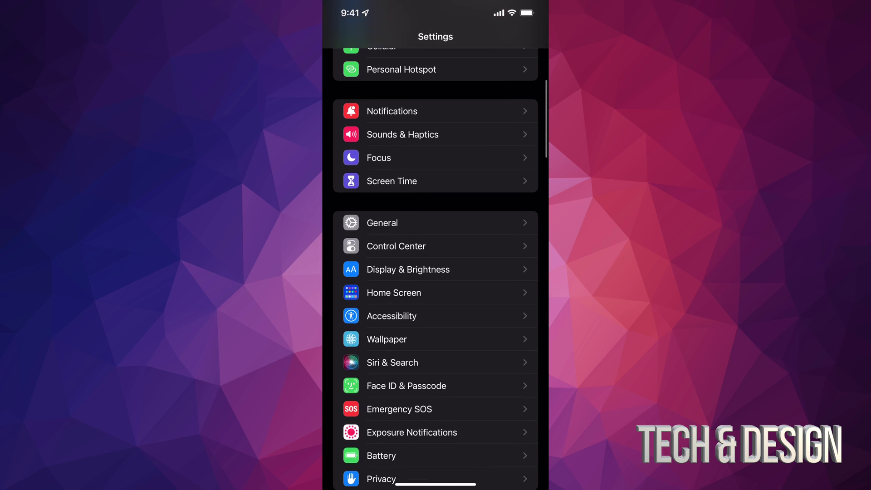
click(383, 222)
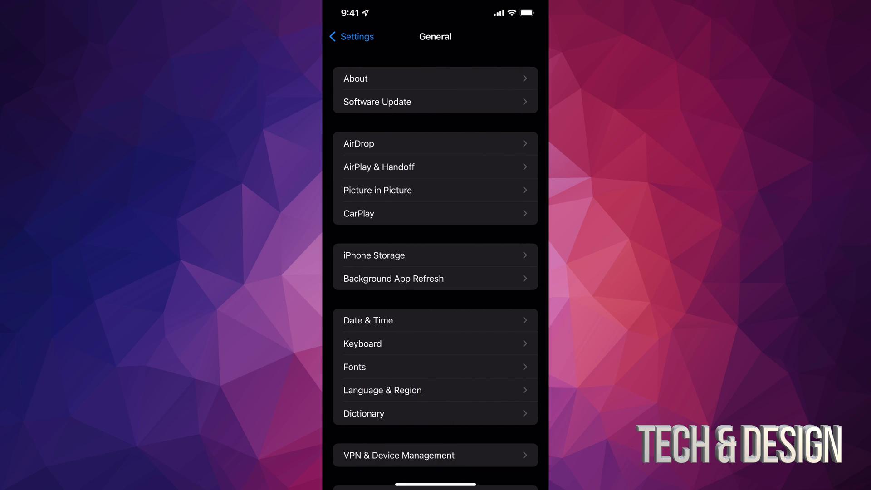
click(377, 101)
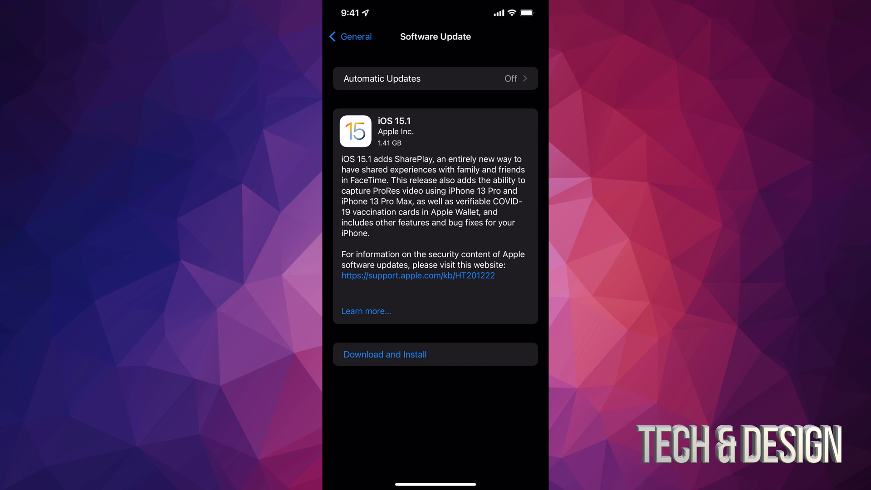
click(351, 36)
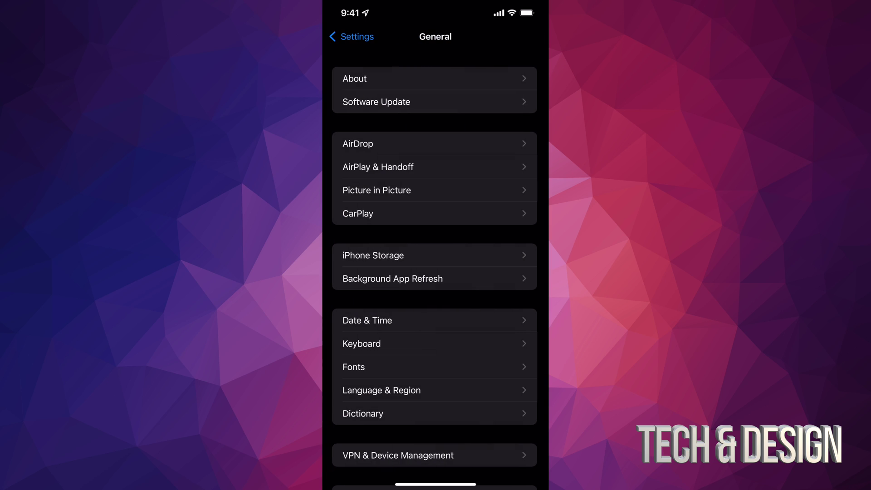
click(354, 36)
scroll(435, 245, up, 5)
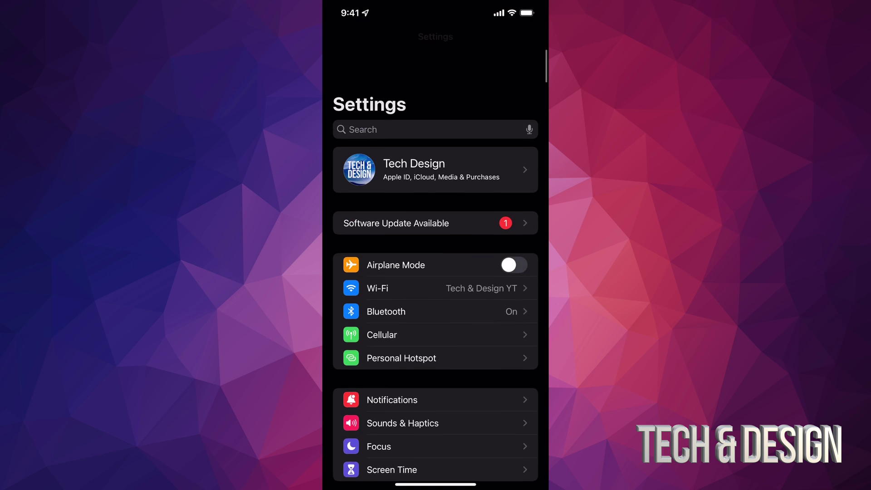
Step: Download the pending iOS 15.1 update until it shows Downloaded with Install Now
click(396, 180)
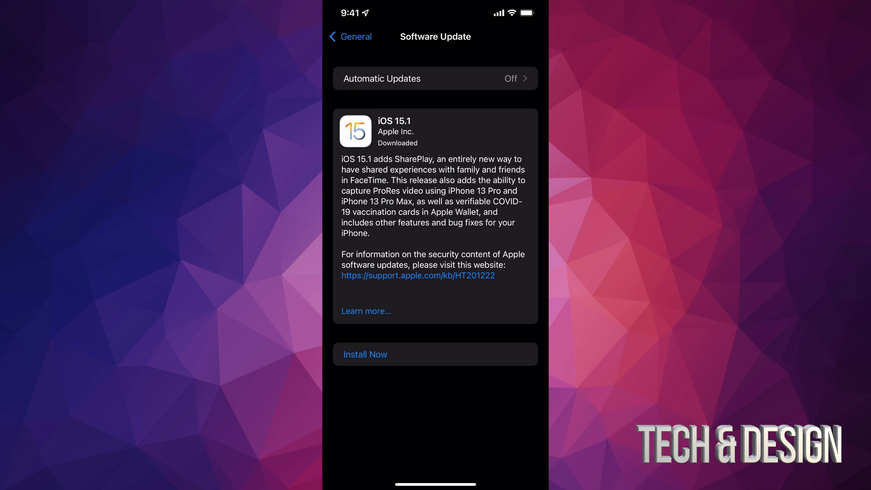
Step: Install iOS 15.1 now, letting it verify and reboot the iPhone to the home screen
click(366, 354)
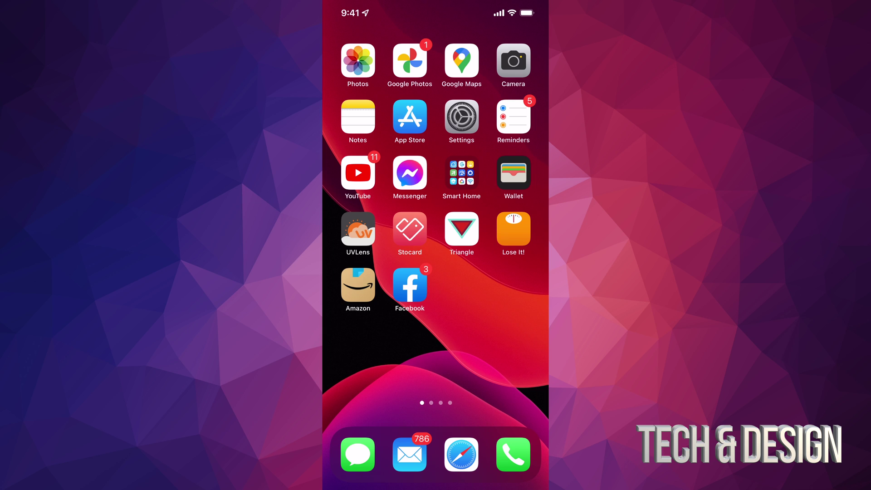
Step: Open Settings' Software Update page and confirm it reads 'iOS 15.1 – iOS is up to date'
click(462, 117)
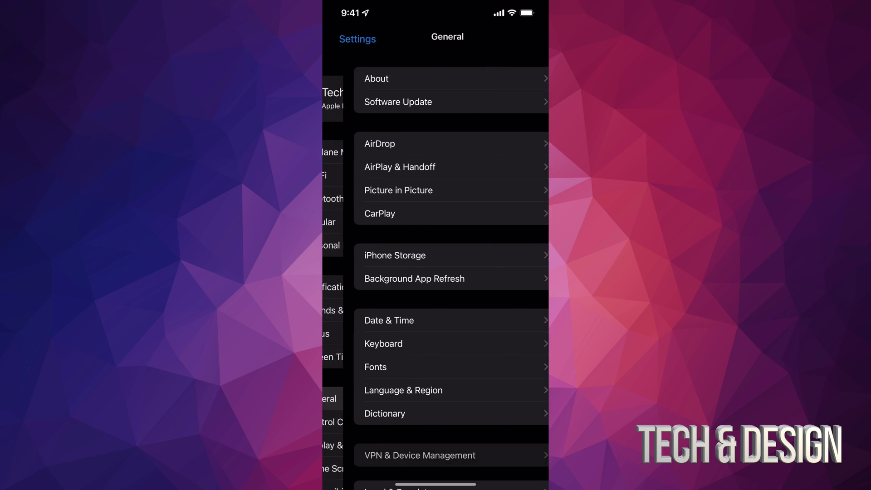
click(390, 101)
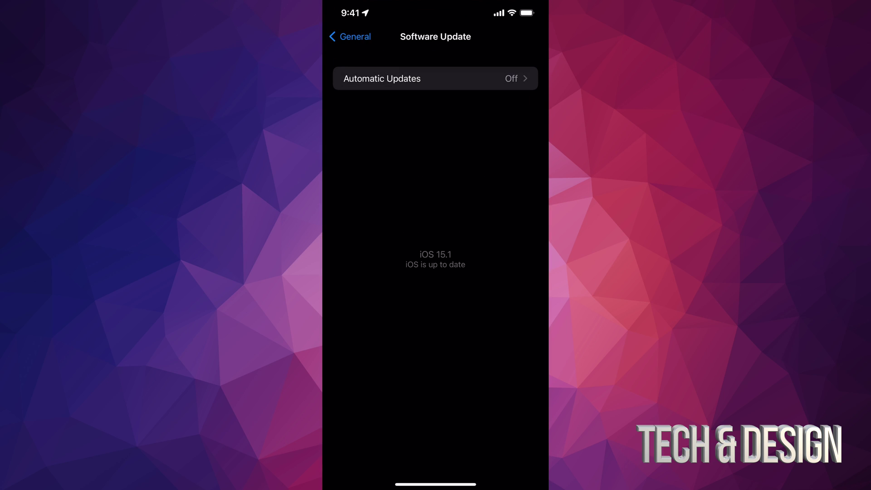